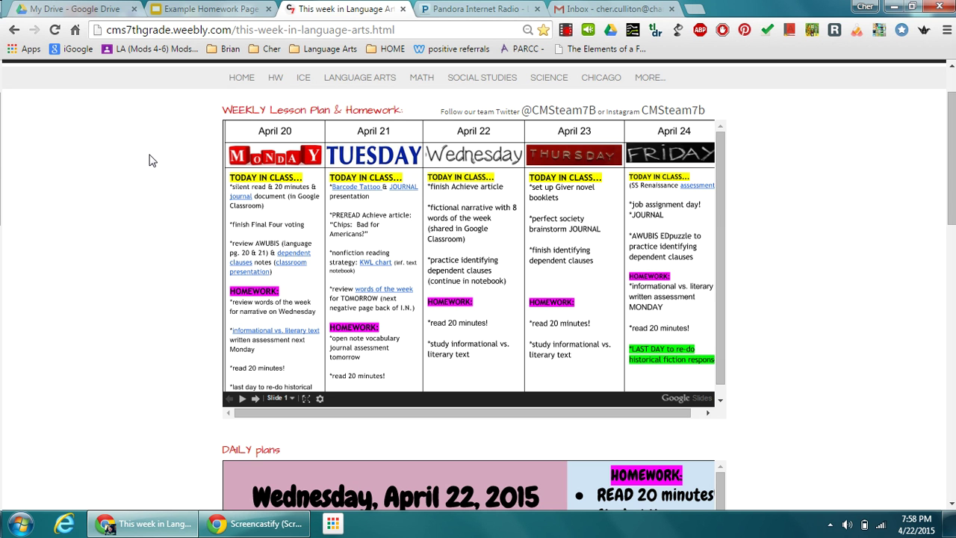
Examine the class website's weekly lesson plan and resources, opening the linked classroom presentation under Monday, April 20 as an example.
{"action": "left_click", "coordinate": [198, 9]}
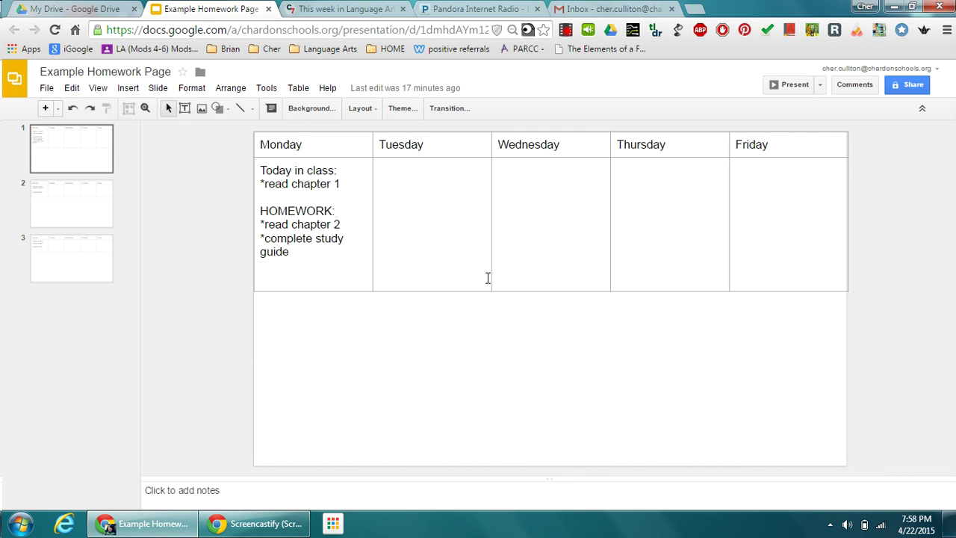
{"action": "left_click", "coordinate": [351, 9]}
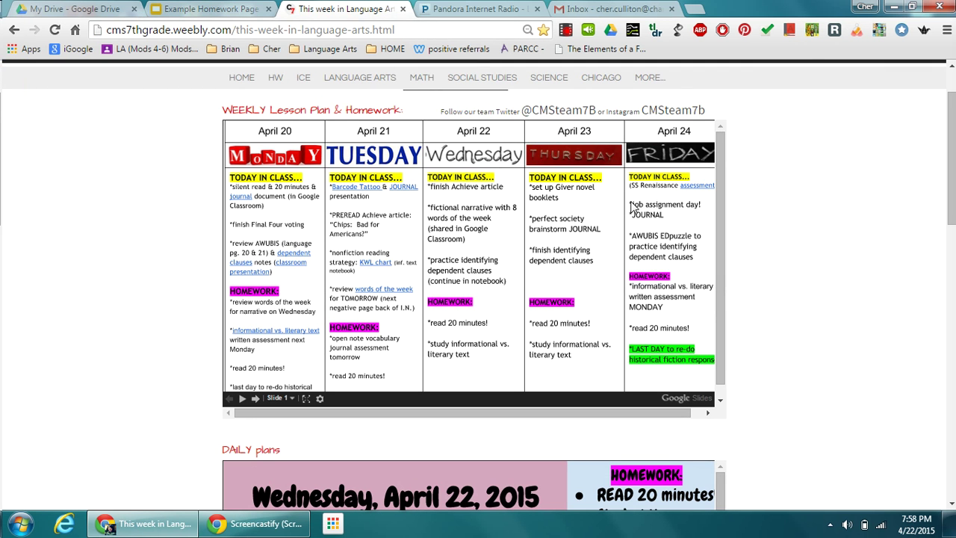
{"action": "scroll", "coordinate": [816, 288], "scroll_direction": "down", "scroll_amount": 7}
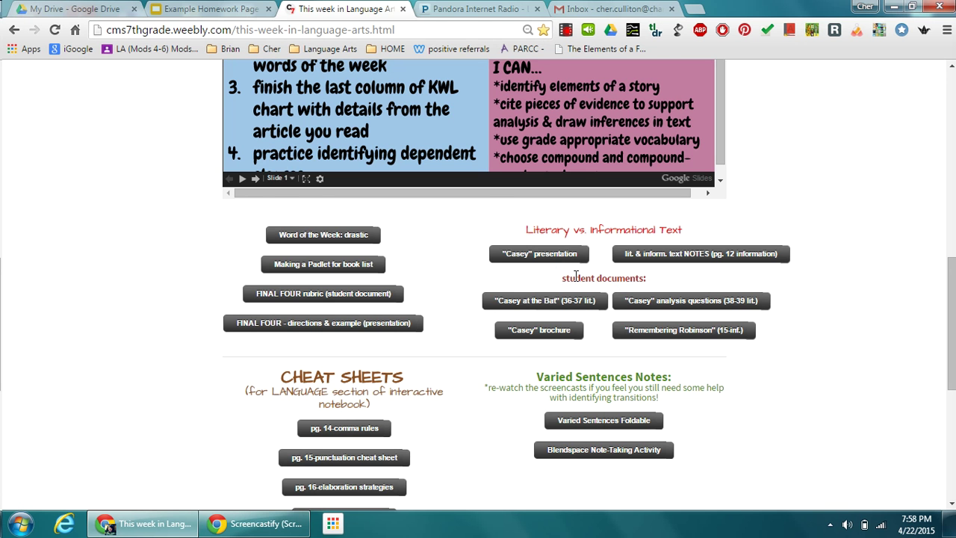
{"action": "scroll", "coordinate": [777, 213], "scroll_direction": "up", "scroll_amount": 8}
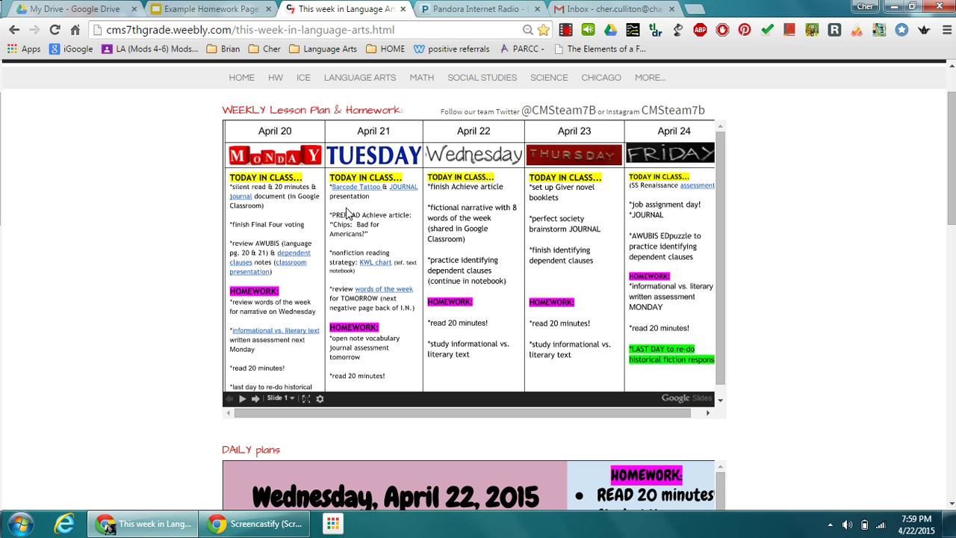
{"action": "left_click", "coordinate": [293, 271]}
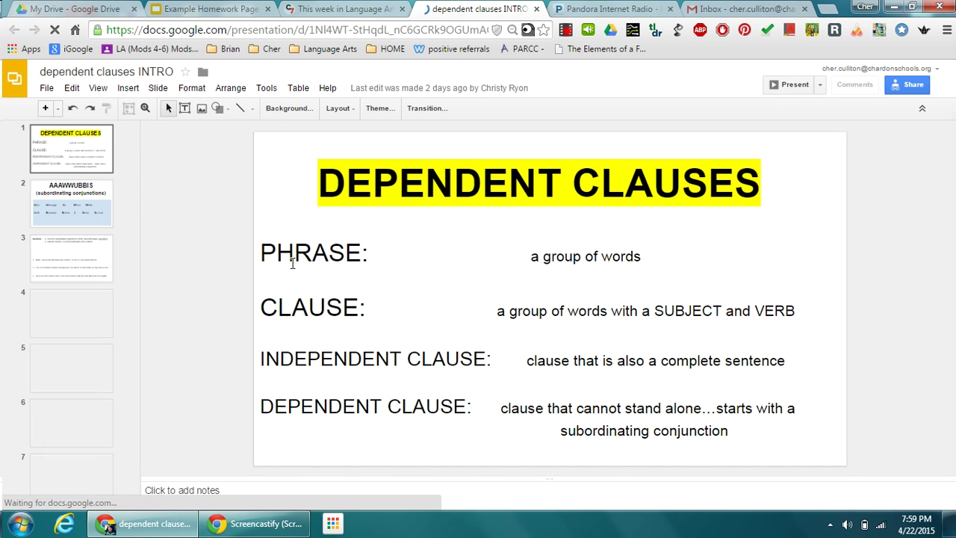
{"action": "left_click", "coordinate": [535, 10]}
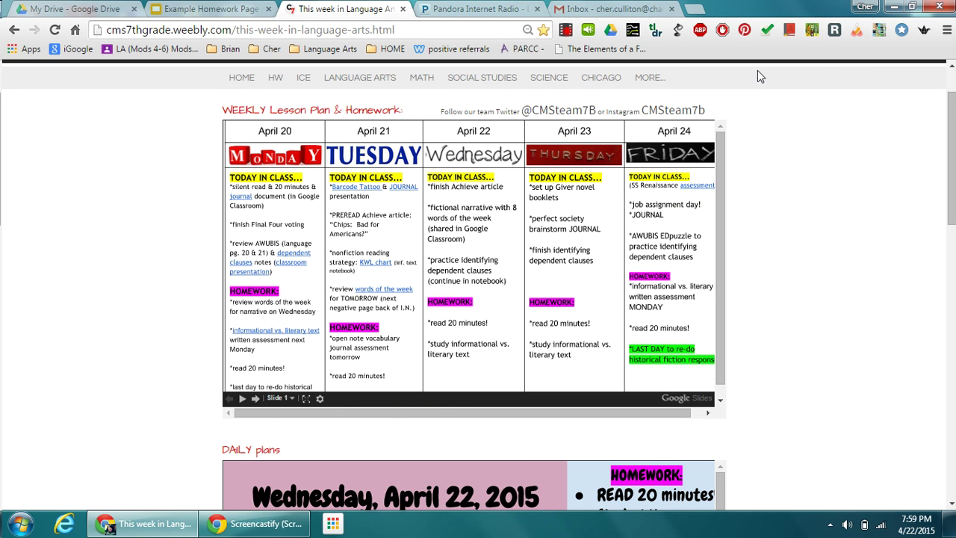
Switch to Google Drive, create a new text document, and name it "verbs practice".
{"action": "left_click", "coordinate": [200, 14]}
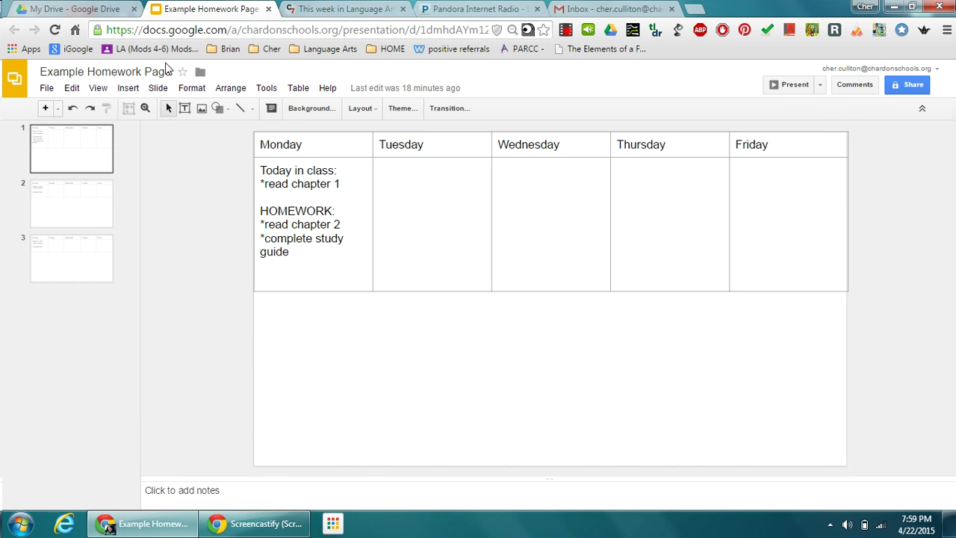
{"action": "left_click", "coordinate": [74, 9]}
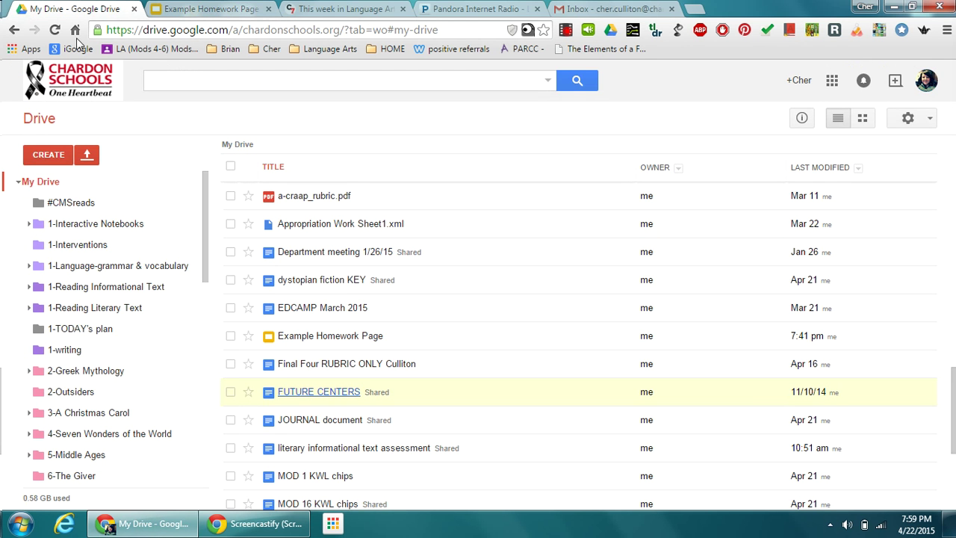
{"action": "left_click", "coordinate": [49, 159]}
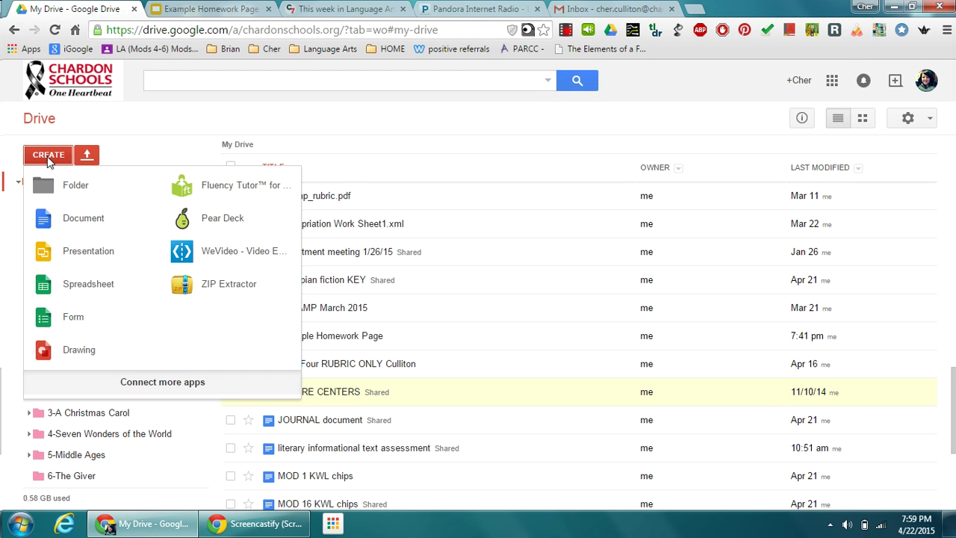
{"action": "left_click", "coordinate": [79, 224]}
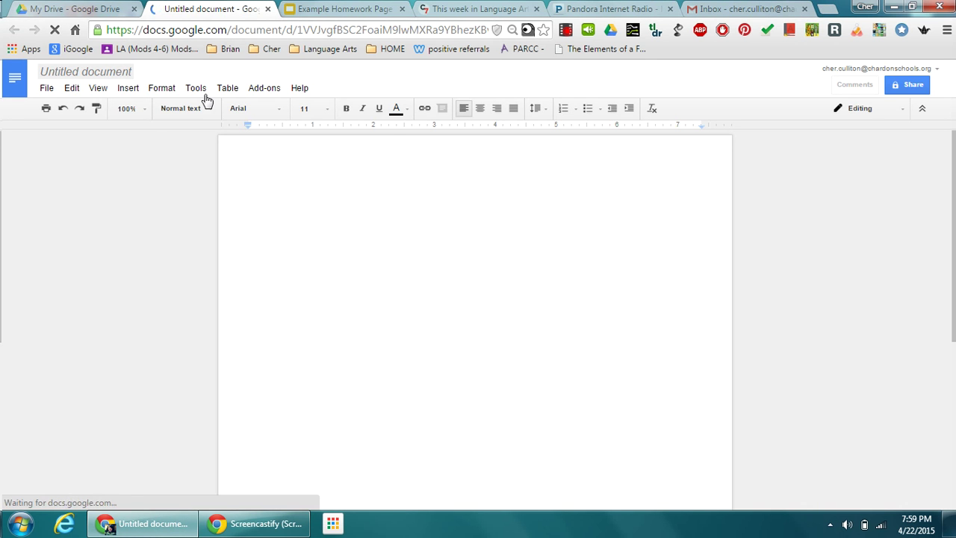
{"action": "left_click", "coordinate": [114, 75]}
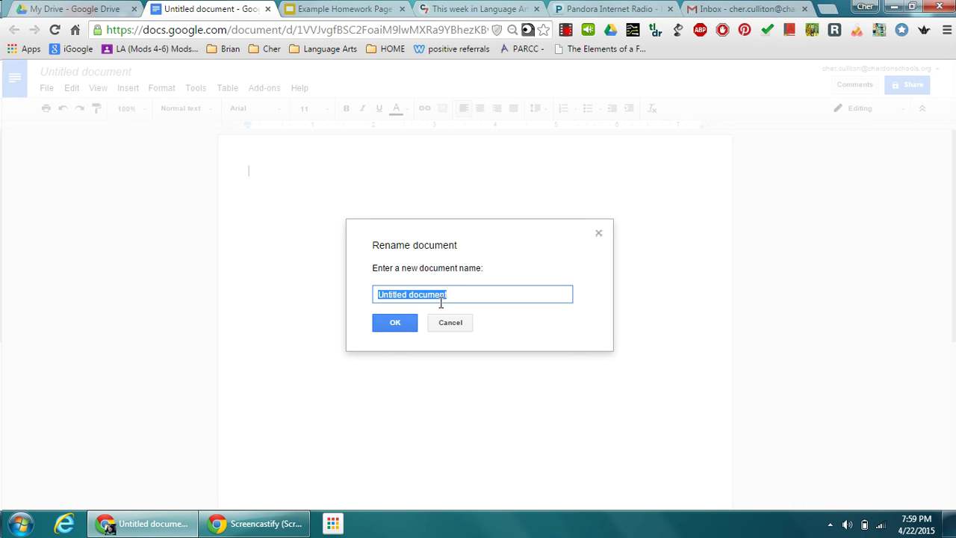
{"action": "left_click_drag", "start_coordinate": [453, 295], "coordinate": [422, 292]}
{"action": "type", "text": "verbs practice"}
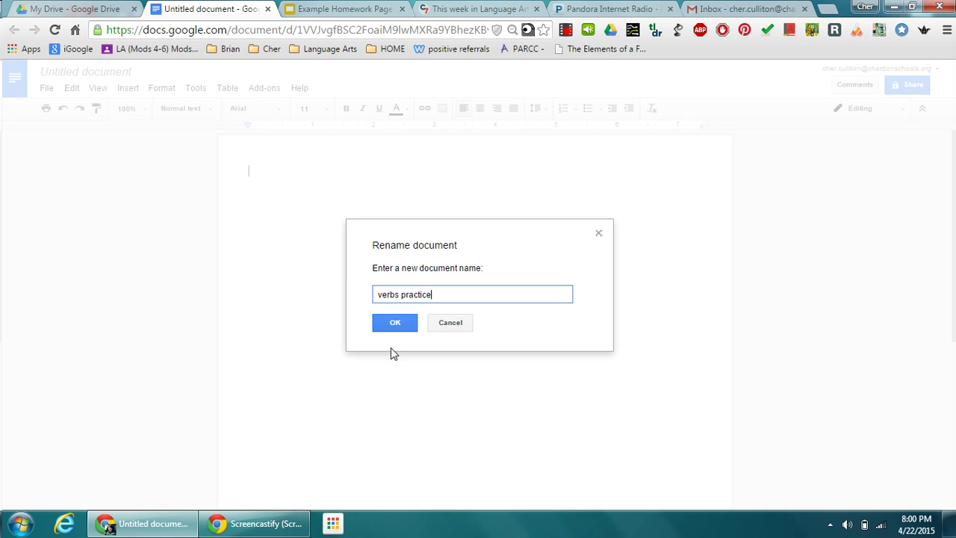
{"action": "left_click", "coordinate": [392, 323]}
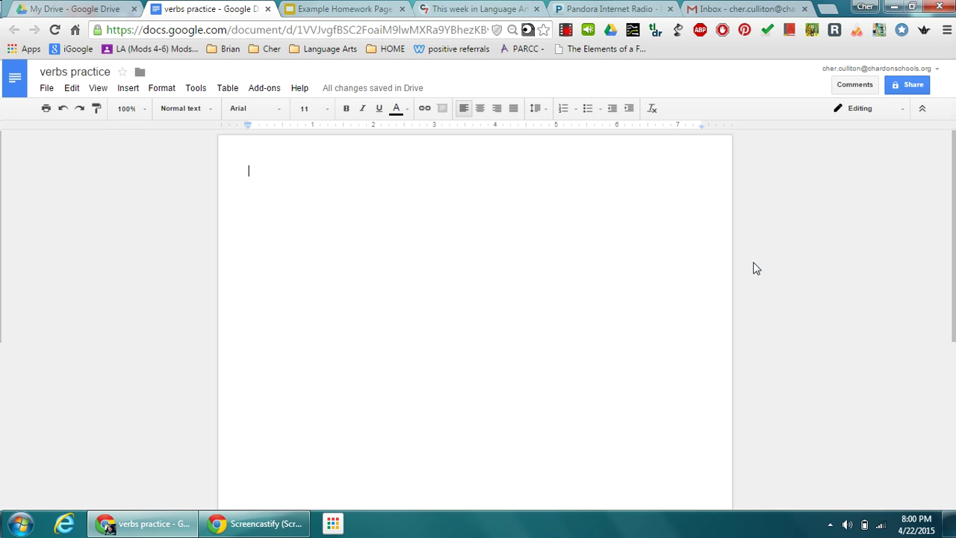
Turn on link sharing for the document so anyone with the link can view it, and copy the shareable link.
{"action": "left_click", "coordinate": [893, 85]}
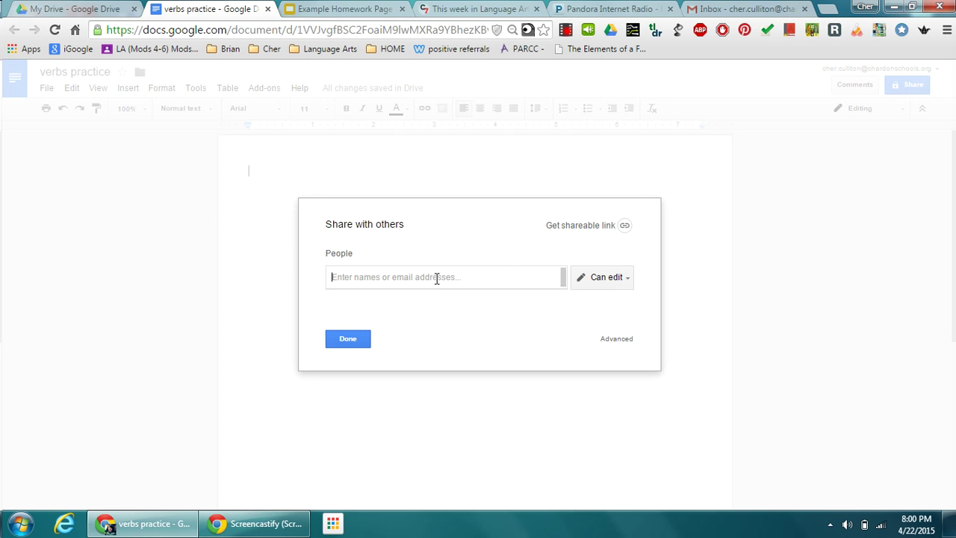
{"action": "left_click", "coordinate": [579, 226]}
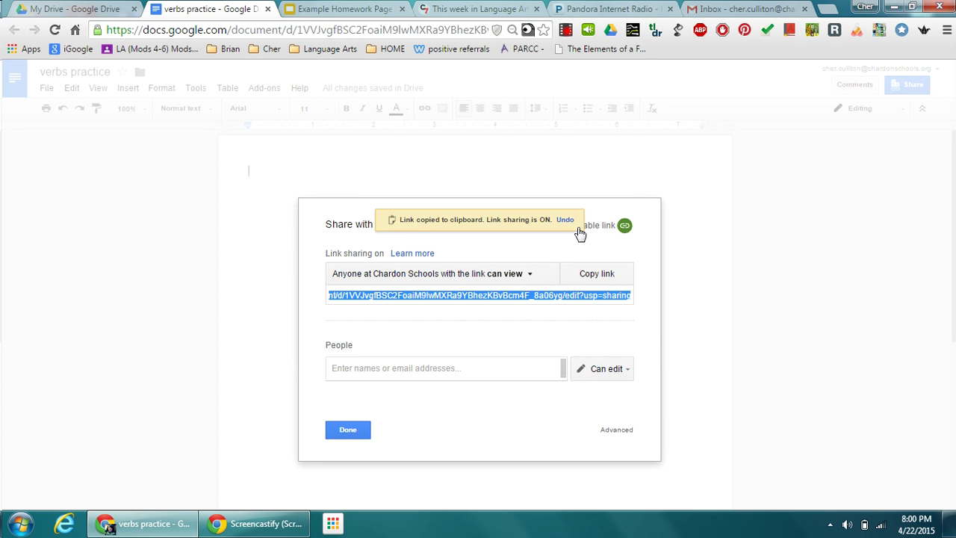
{"action": "left_click", "coordinate": [529, 275]}
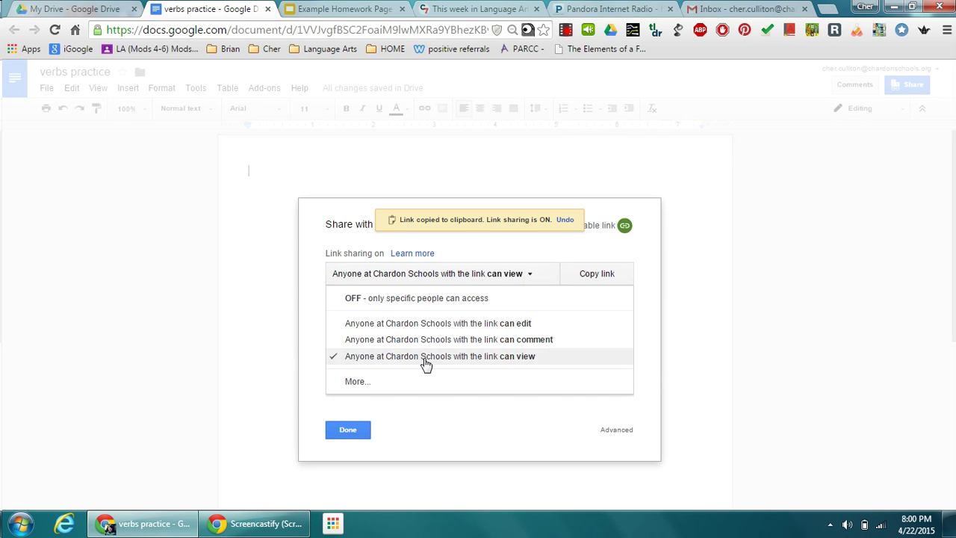
{"action": "left_click", "coordinate": [391, 388]}
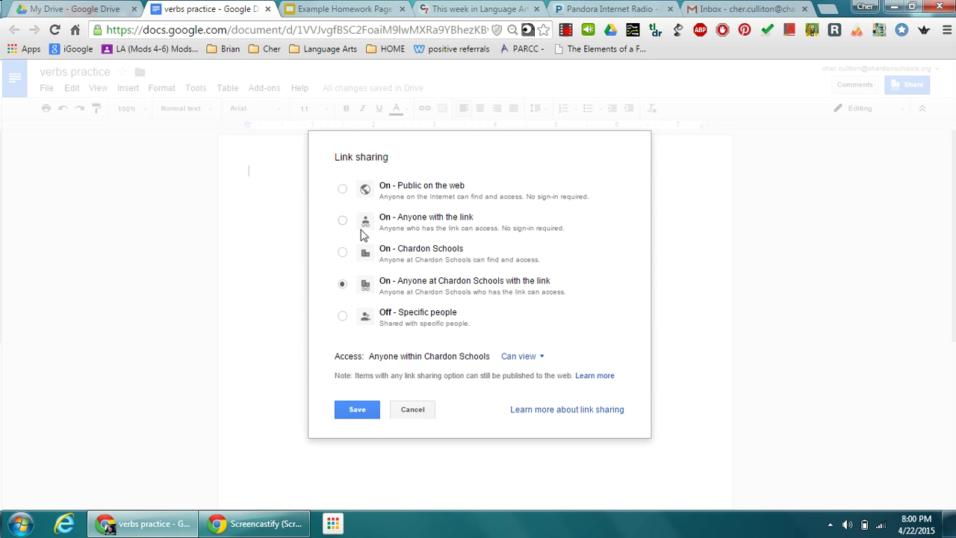
{"action": "left_click", "coordinate": [341, 222]}
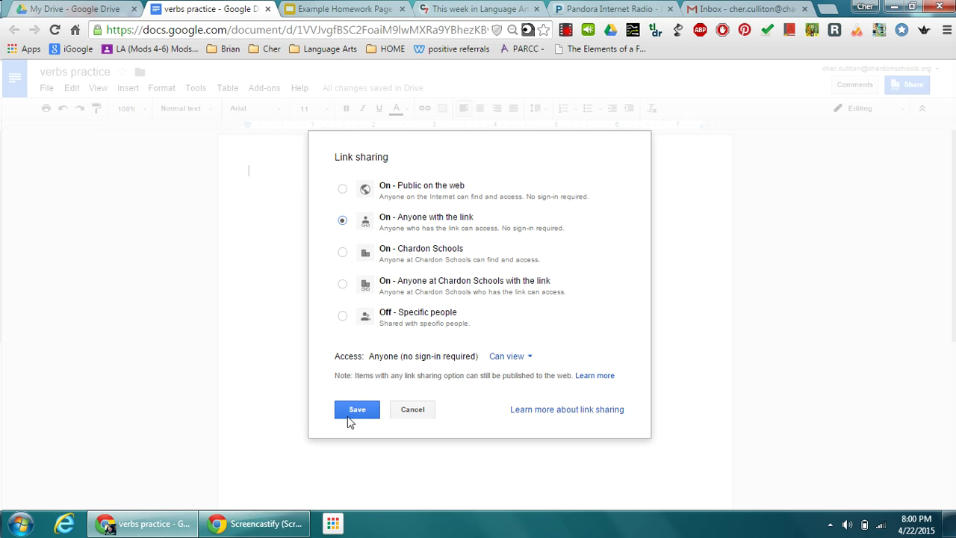
{"action": "left_click", "coordinate": [529, 357]}
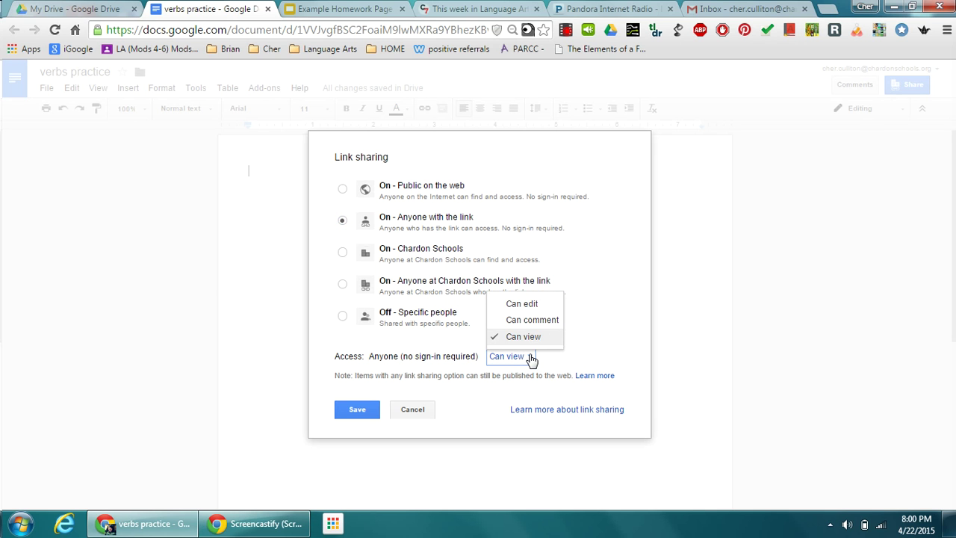
{"action": "left_click", "coordinate": [529, 359]}
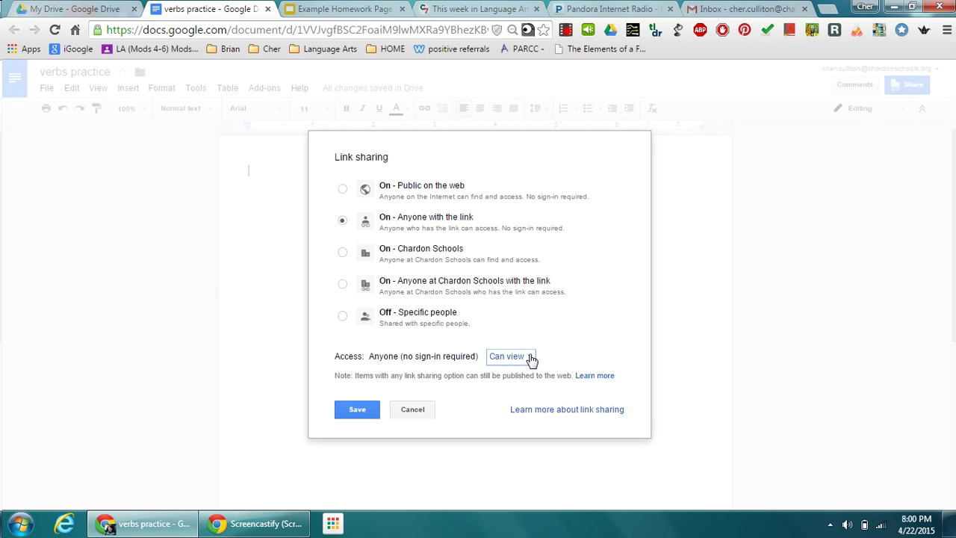
{"action": "left_click", "coordinate": [356, 410]}
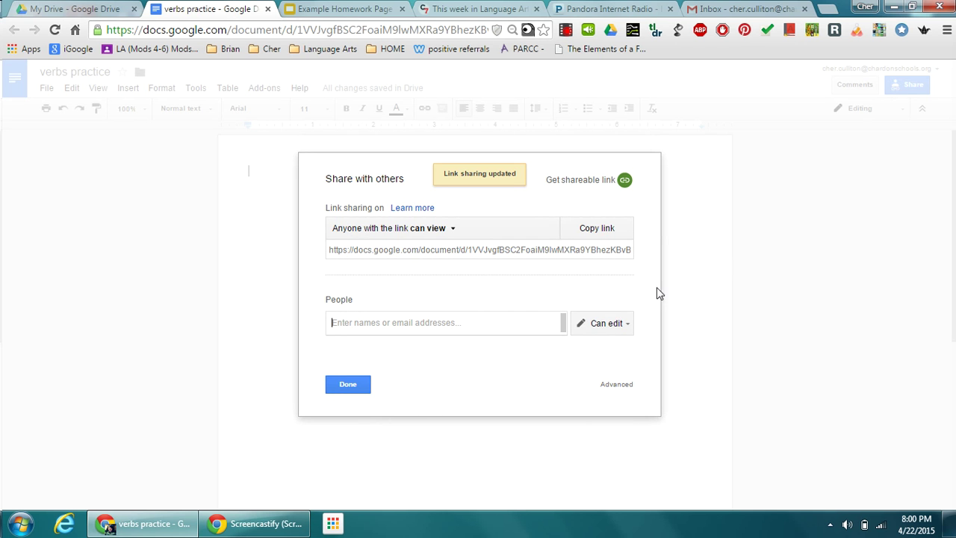
{"action": "left_click", "coordinate": [594, 236]}
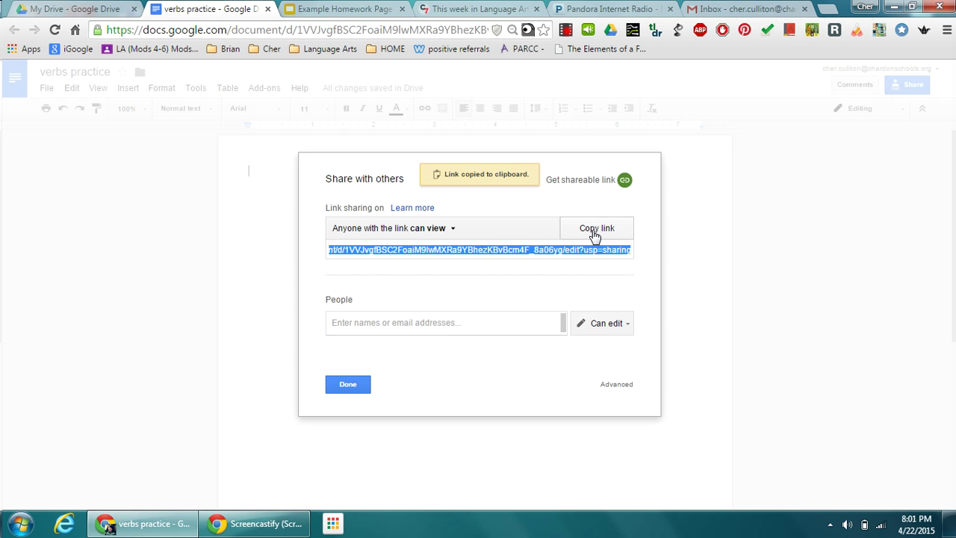
{"action": "left_click", "coordinate": [350, 384]}
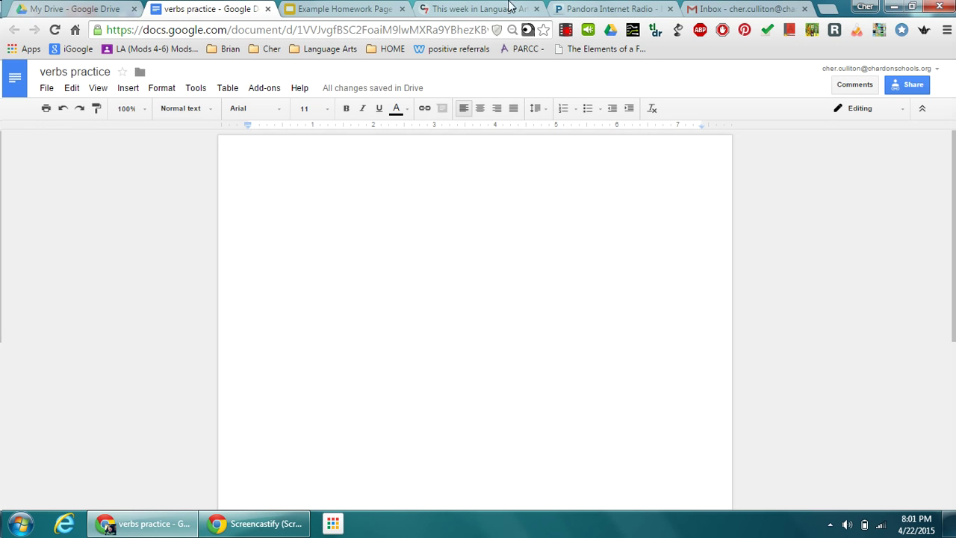
In the Example Homework Page presentation, add the line "*verbs practice worksheet" below "*read chapter 1" in Monday's cell.
{"action": "left_click", "coordinate": [338, 9]}
{"action": "left_click", "coordinate": [344, 185]}
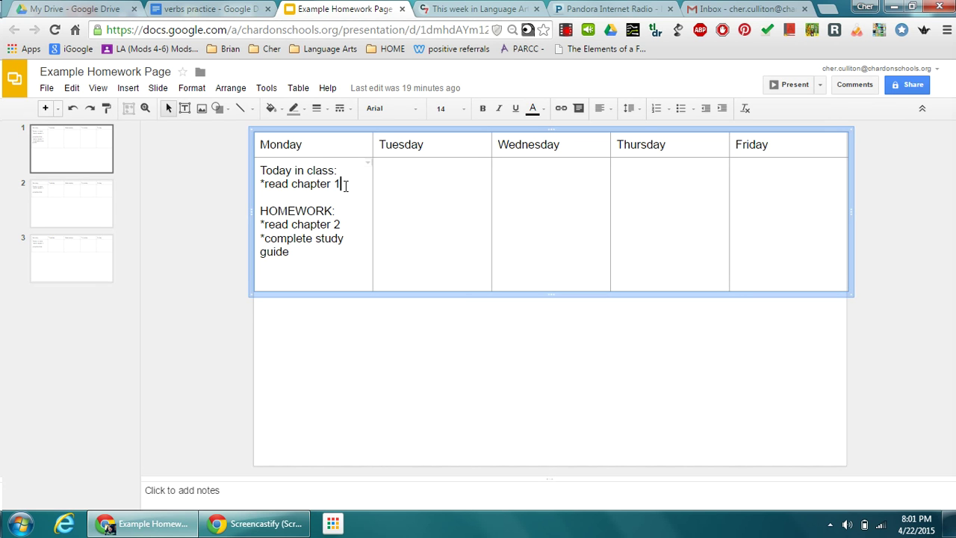
{"action": "key", "text": "Return"}
{"action": "type", "text": "*ver"}
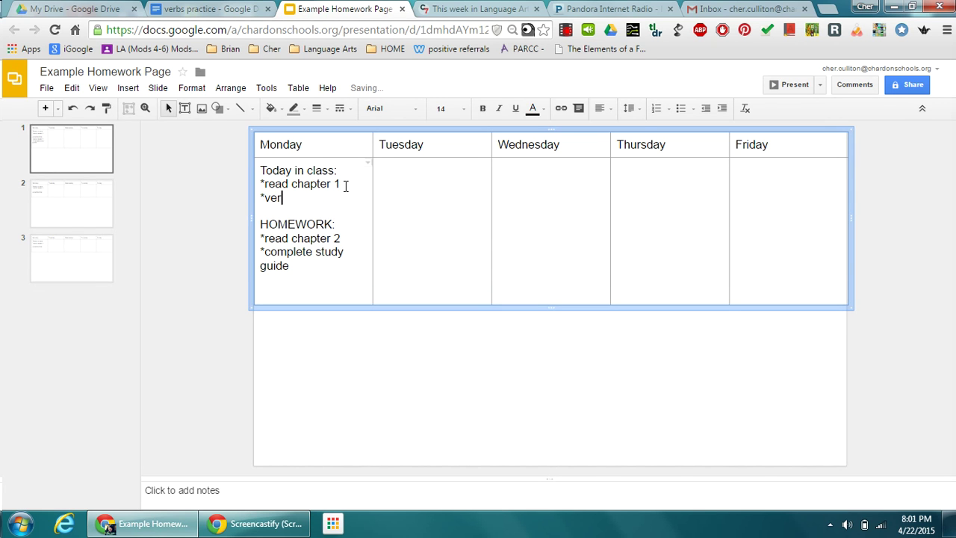
{"action": "type", "text": "bs practice worksheet"}
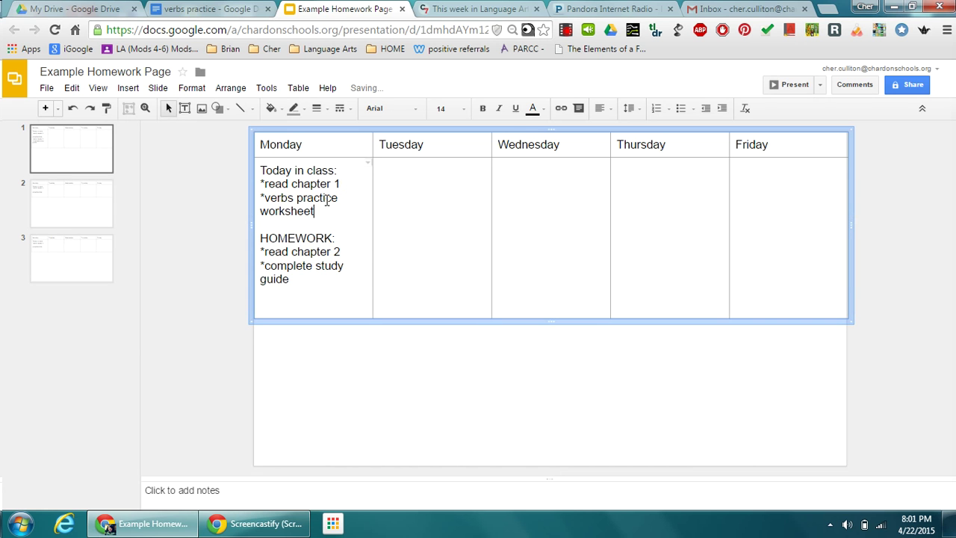
Link the word "worksheet" in Monday's cell to the verbs practice document using its copied sharing link, and check the link.
{"action": "left_click_drag", "start_coordinate": [314, 211], "coordinate": [259, 214]}
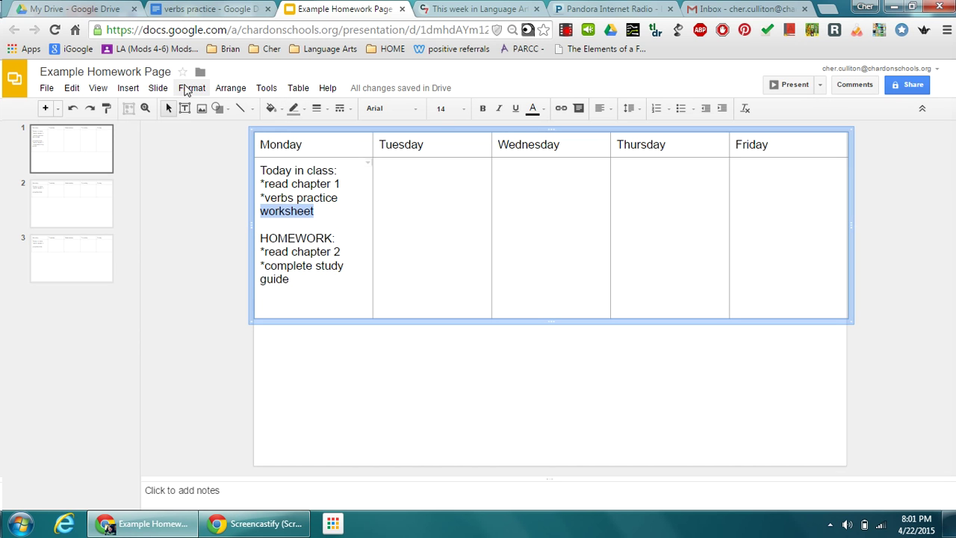
{"action": "left_click", "coordinate": [128, 88]}
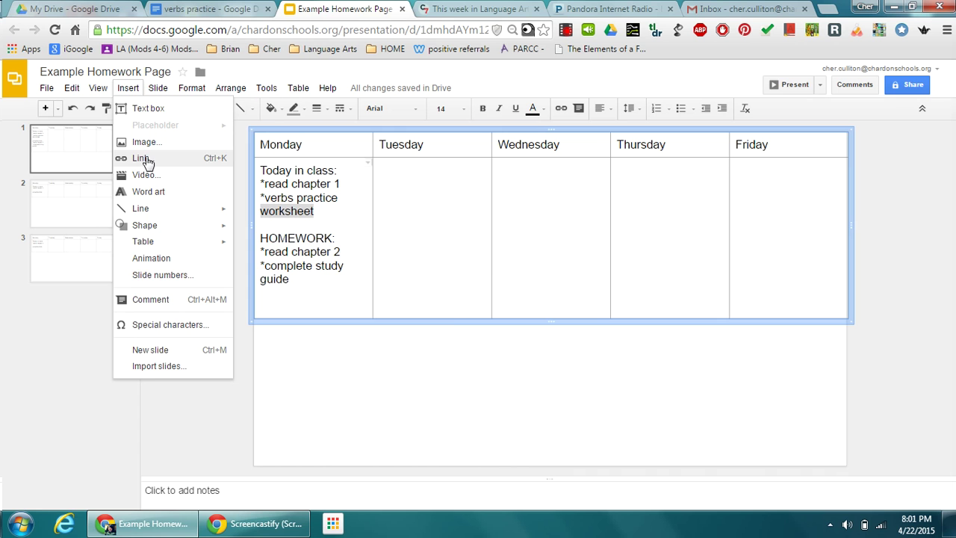
{"action": "left_click", "coordinate": [146, 158]}
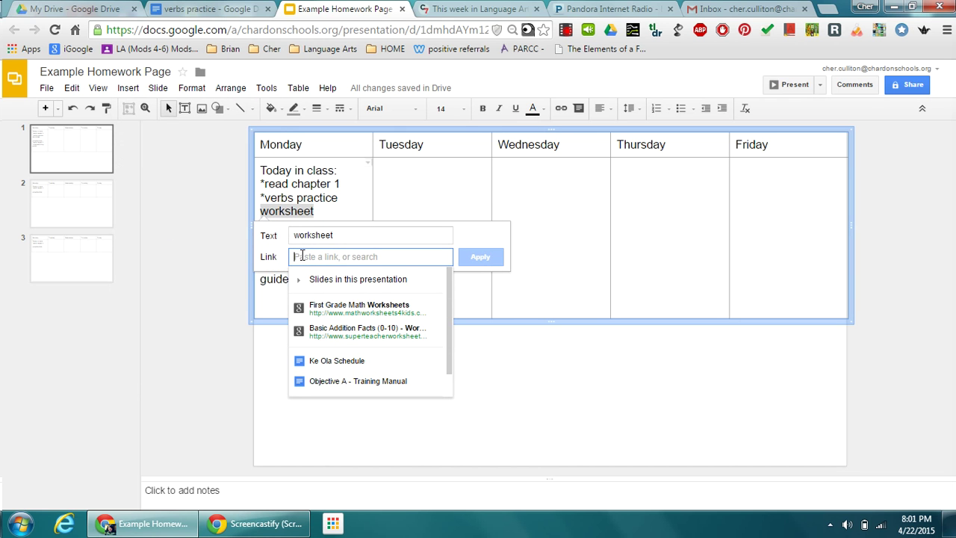
{"action": "left_click", "coordinate": [203, 9]}
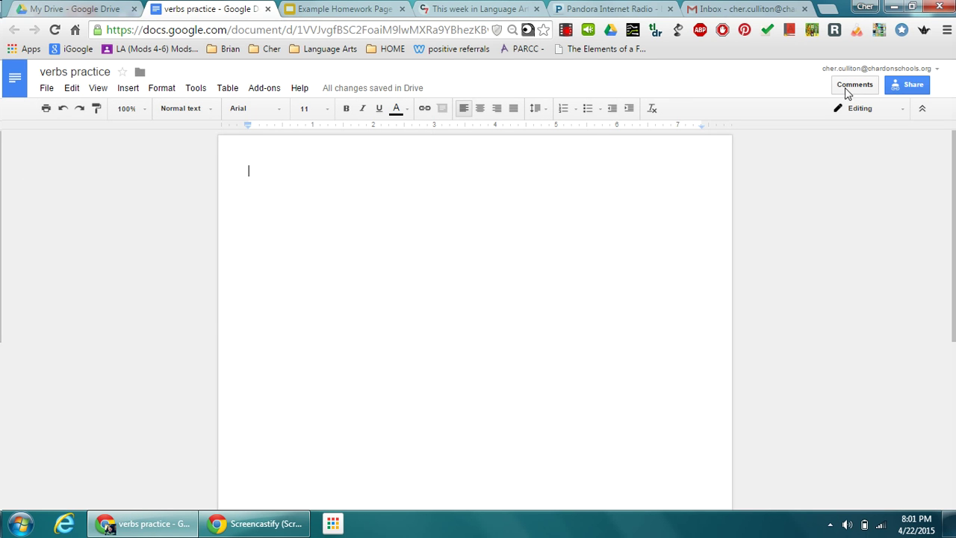
{"action": "left_click", "coordinate": [908, 86]}
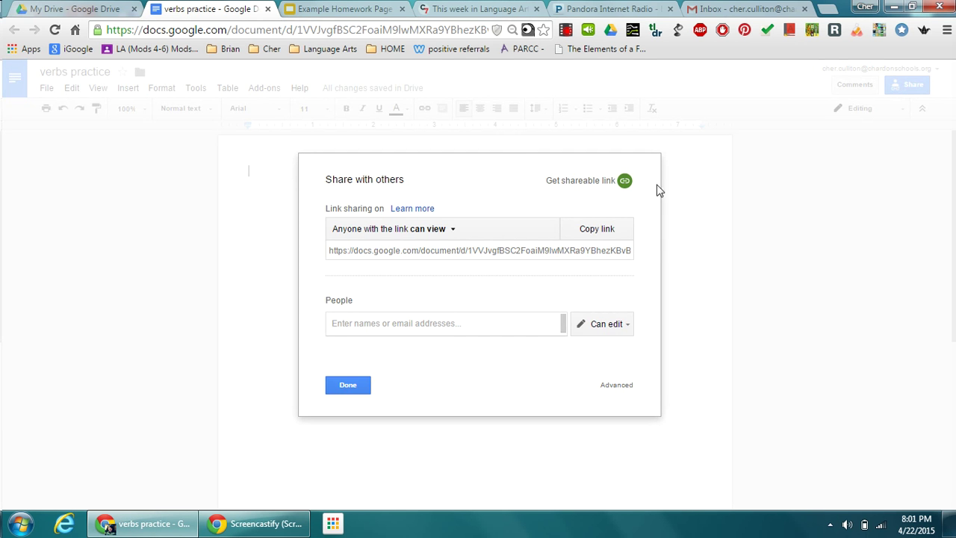
{"action": "left_click", "coordinate": [596, 230]}
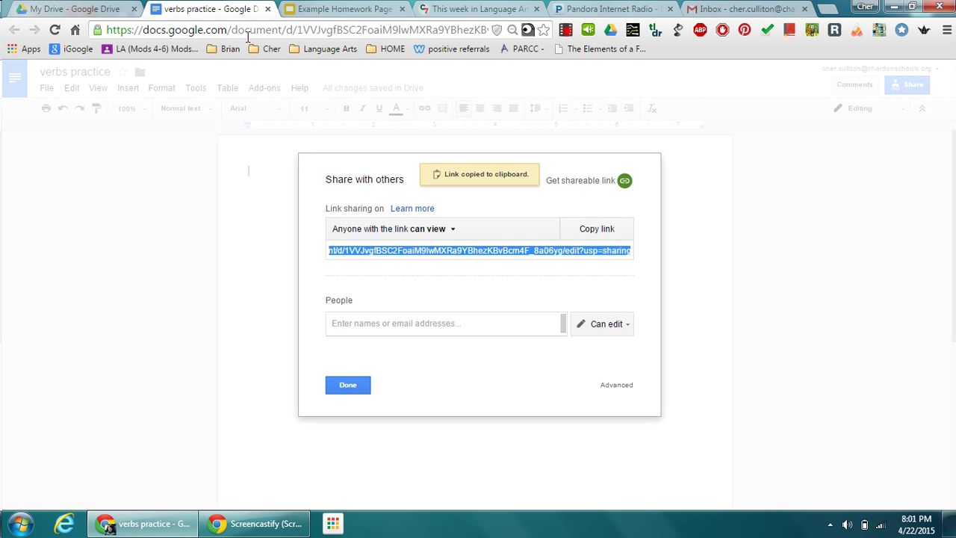
{"action": "left_click", "coordinate": [332, 11]}
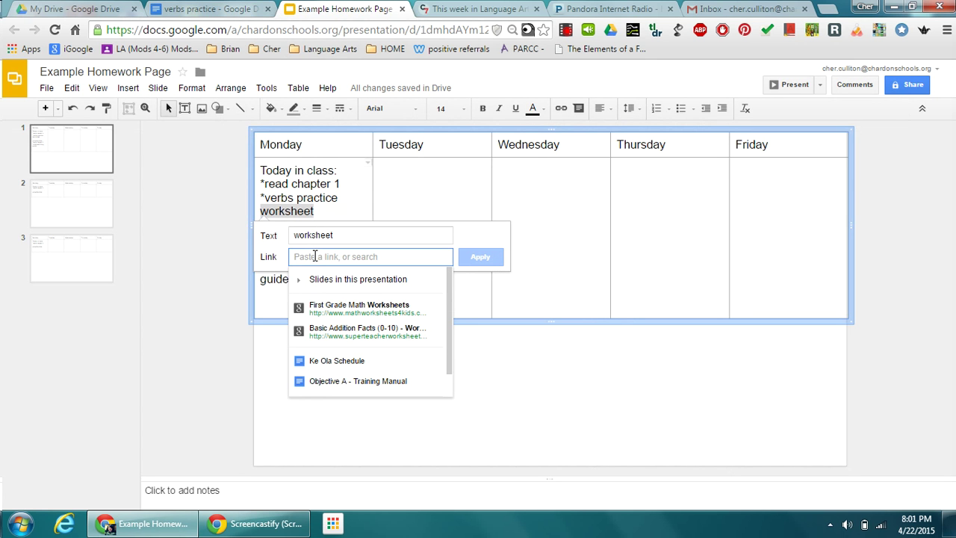
{"action": "key", "text": "ctrl+v"}
{"action": "left_click", "coordinate": [480, 256]}
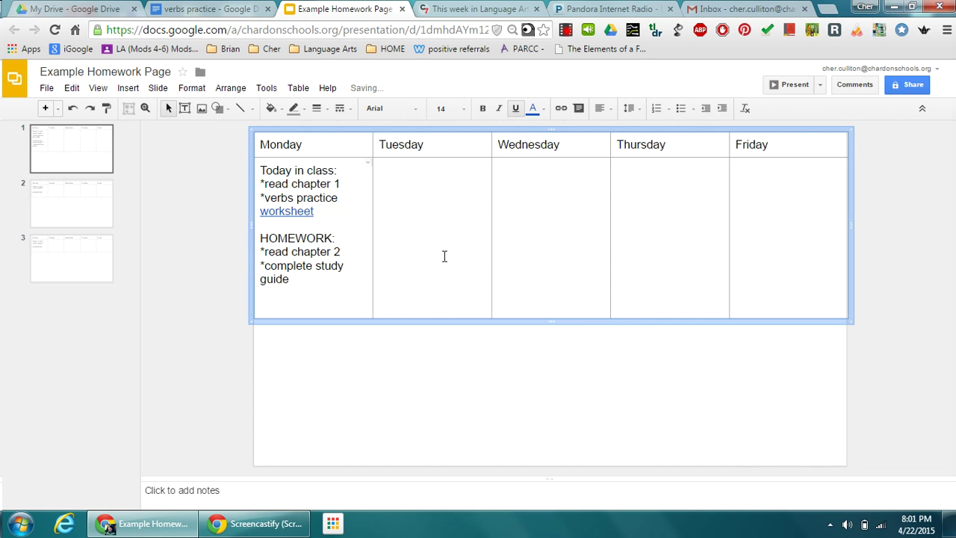
{"action": "left_click", "coordinate": [285, 215]}
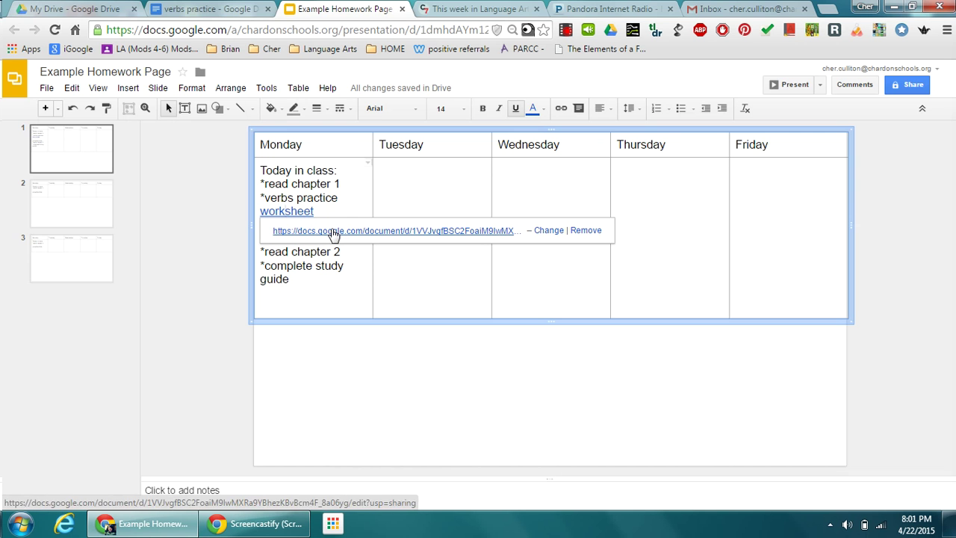
Test the "worksheet" link in the presentation and on the class website's Sample Homework Page, closing the verbs practice document each time.
{"action": "left_click", "coordinate": [334, 232]}
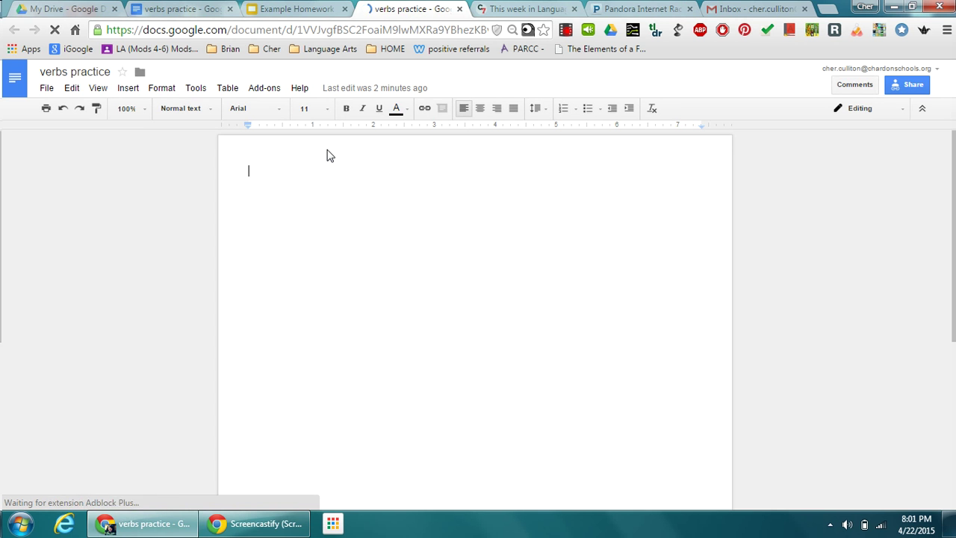
{"action": "left_click", "coordinate": [459, 9]}
{"action": "left_click", "coordinate": [392, 10]}
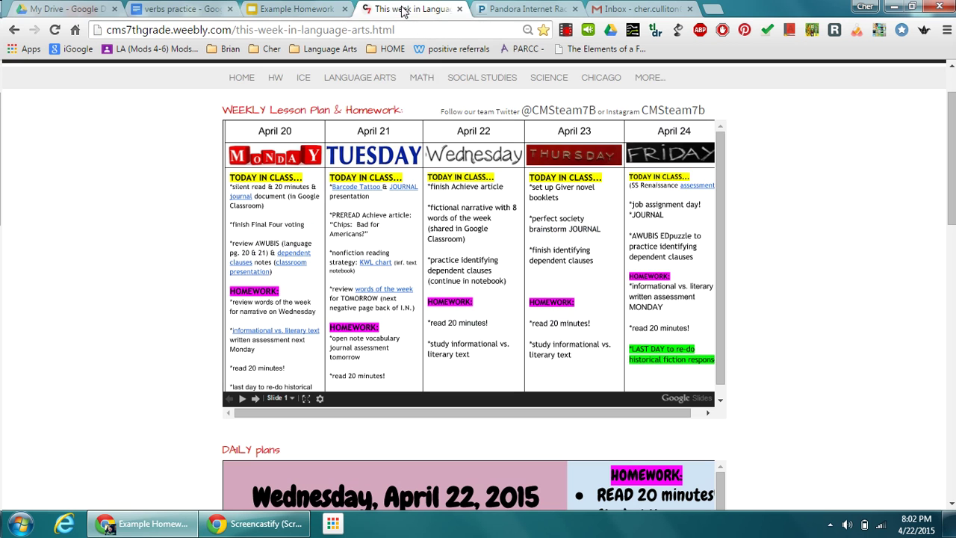
{"action": "mouse_move", "coordinate": [644, 80]}
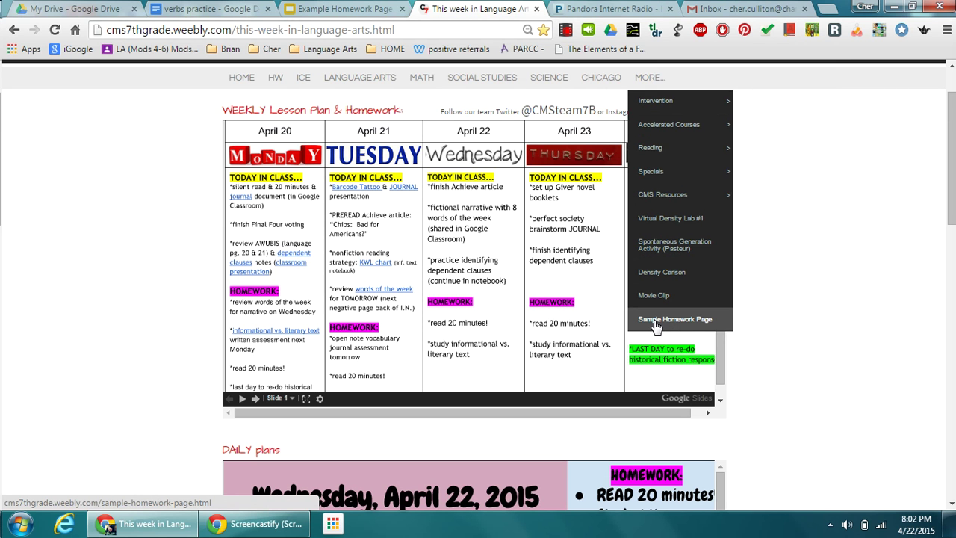
{"action": "left_click", "coordinate": [654, 321]}
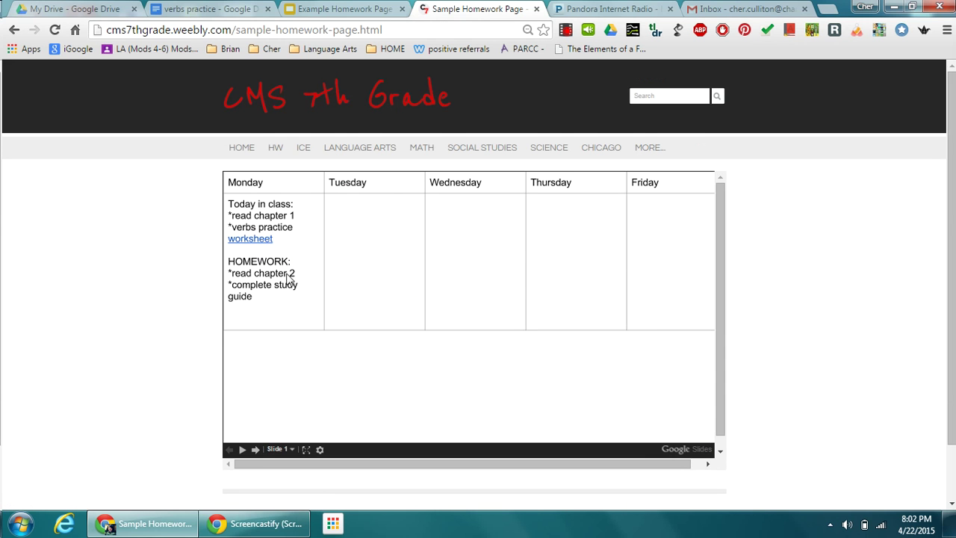
{"action": "left_click", "coordinate": [262, 239]}
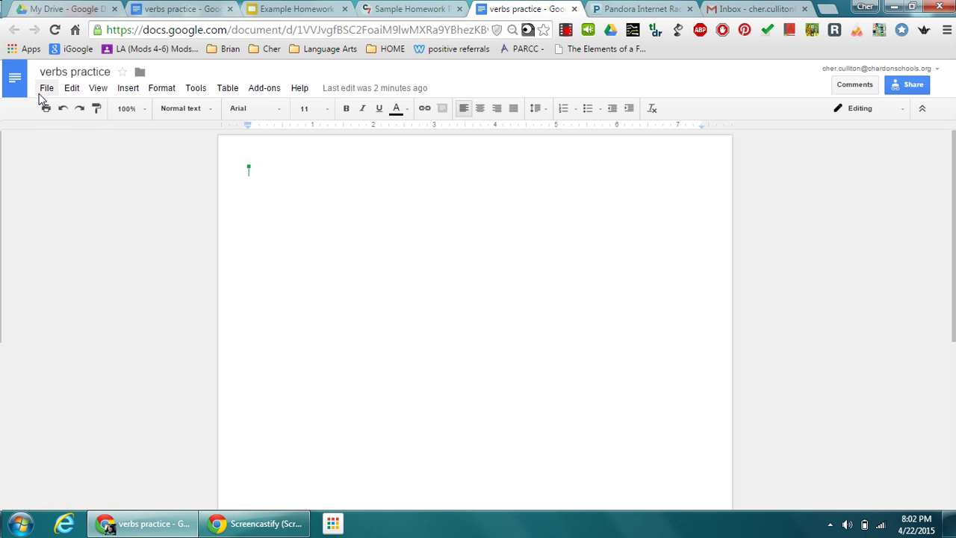
{"action": "left_click", "coordinate": [574, 9]}
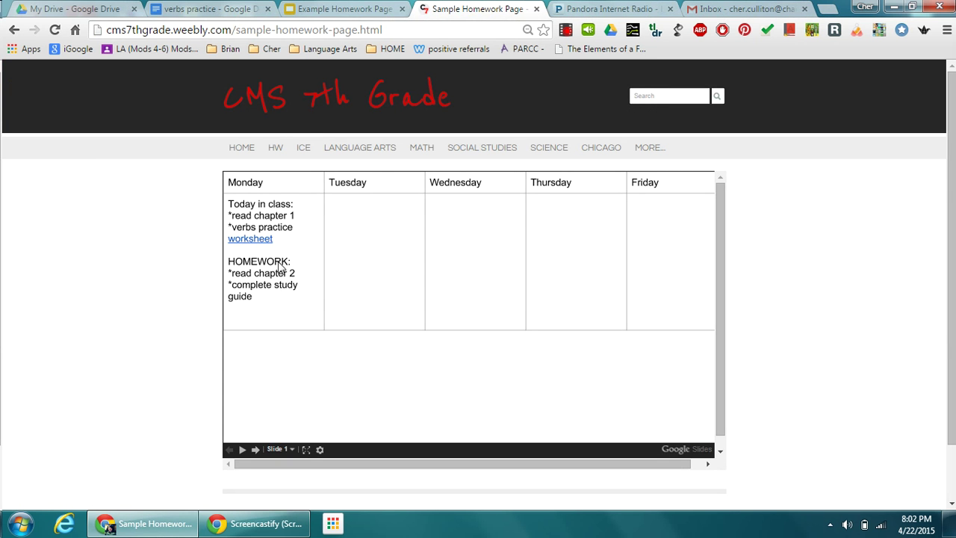
In the Example Homework Page presentation, set link sharing to "Anyone with the link" can view, and copy the shareable link.
{"action": "left_click", "coordinate": [342, 11]}
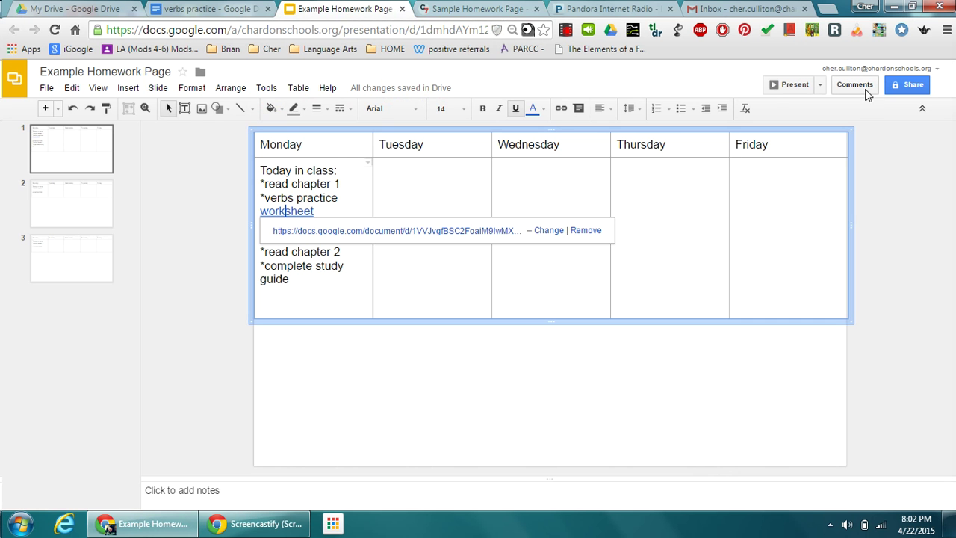
{"action": "left_click", "coordinate": [909, 85]}
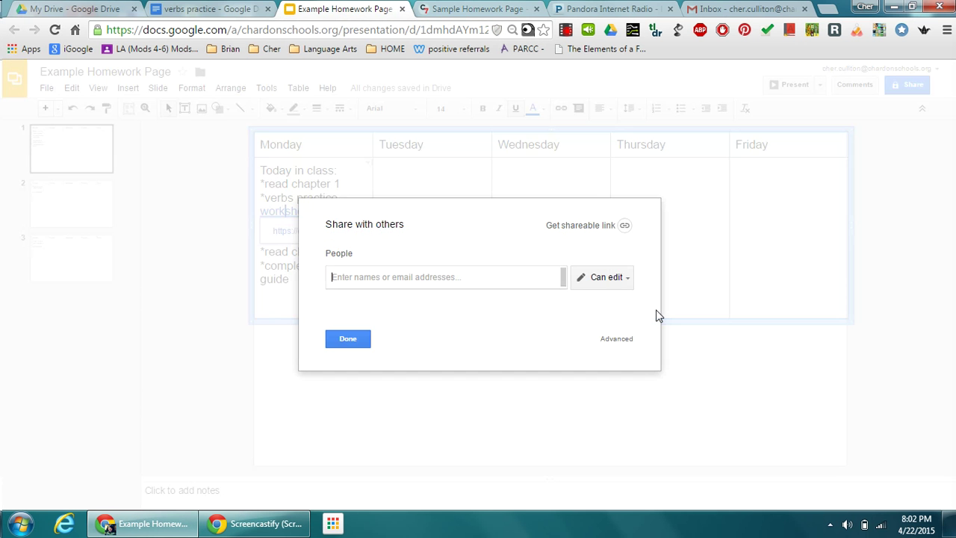
{"action": "left_click", "coordinate": [596, 226]}
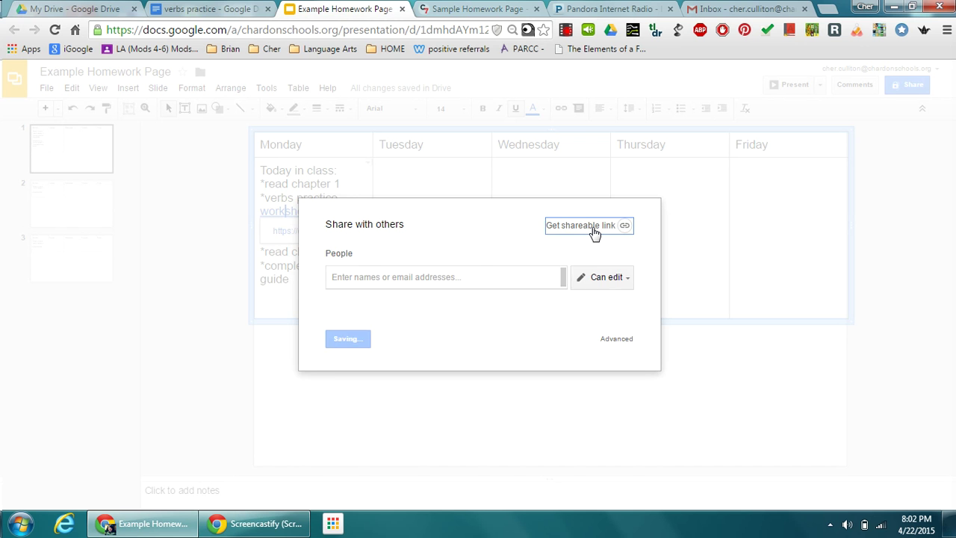
{"action": "left_click", "coordinate": [527, 276]}
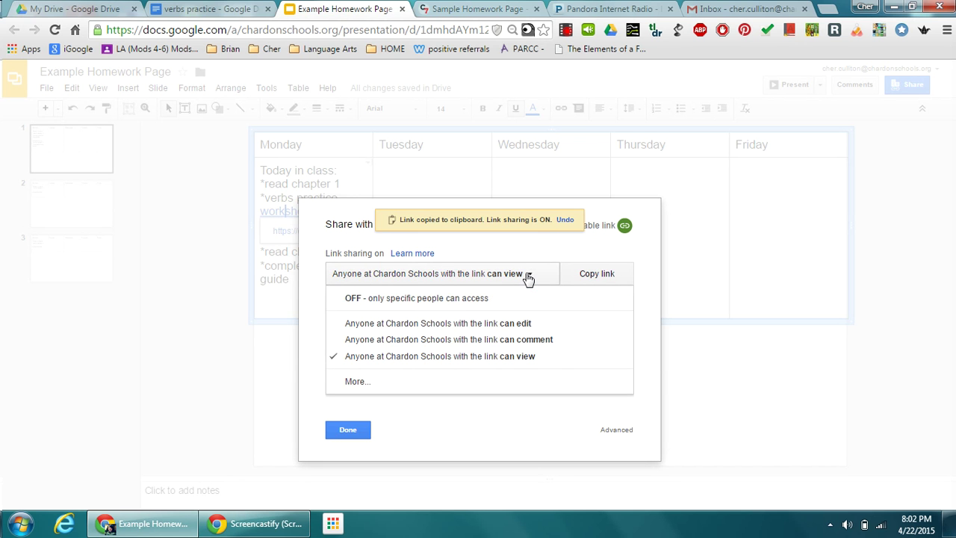
{"action": "left_click", "coordinate": [345, 384]}
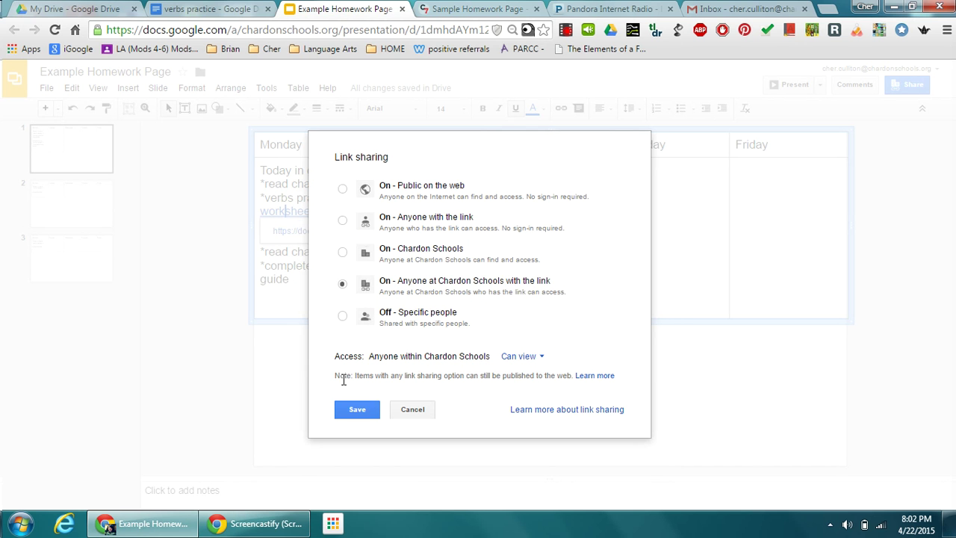
{"action": "left_click", "coordinate": [342, 220]}
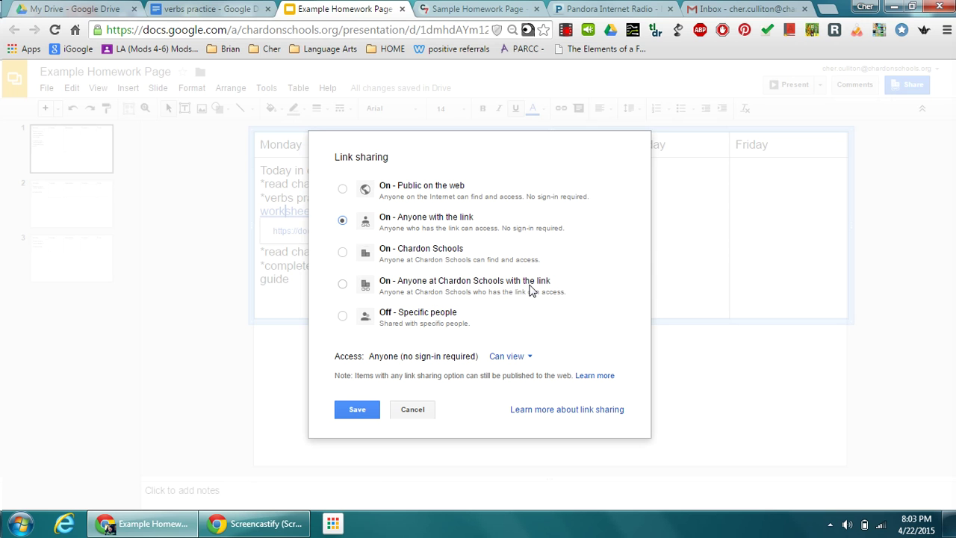
{"action": "left_click", "coordinate": [358, 412]}
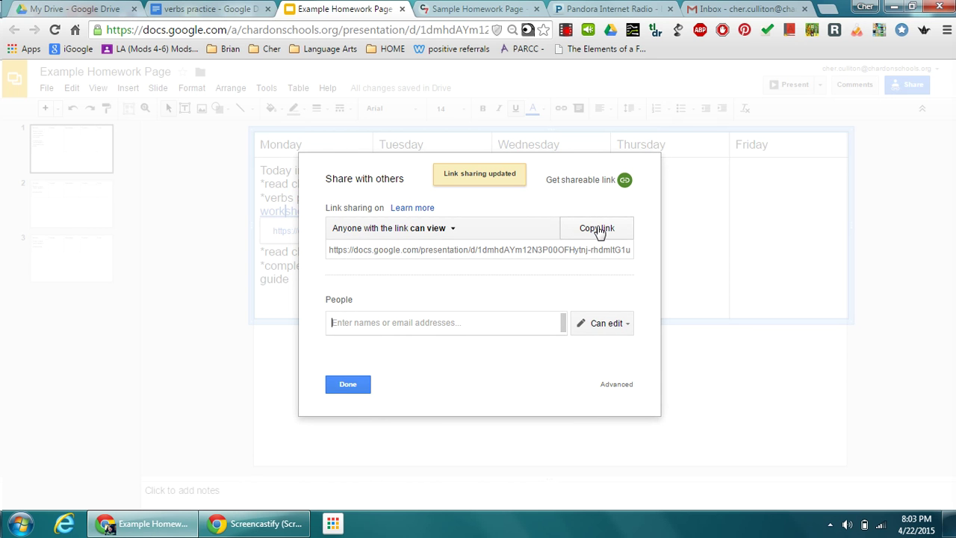
{"action": "left_click", "coordinate": [597, 230]}
{"action": "left_click", "coordinate": [348, 387]}
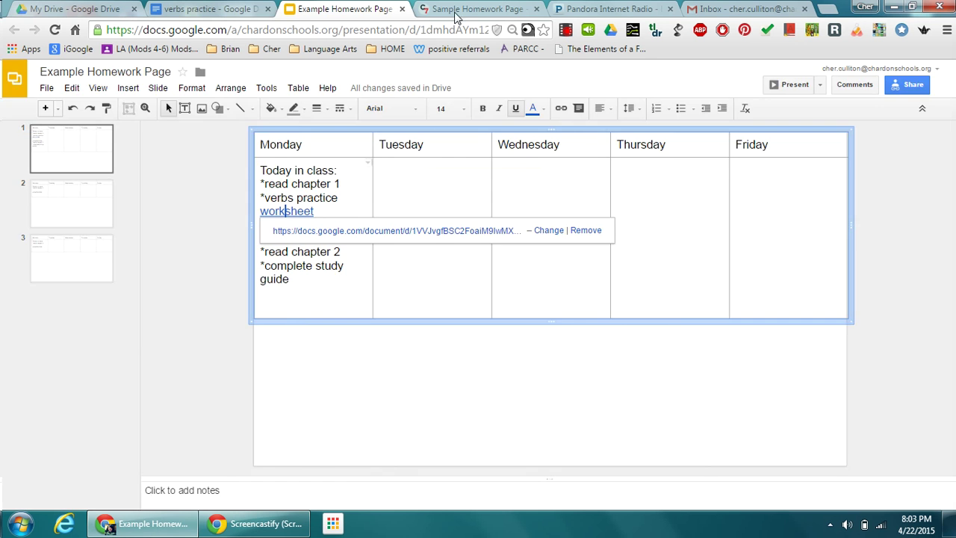
Add "(presentation)" after "worksheet" in Monday's cell and link the word "presentation" to the copied presentation link.
{"action": "left_click", "coordinate": [321, 214]}
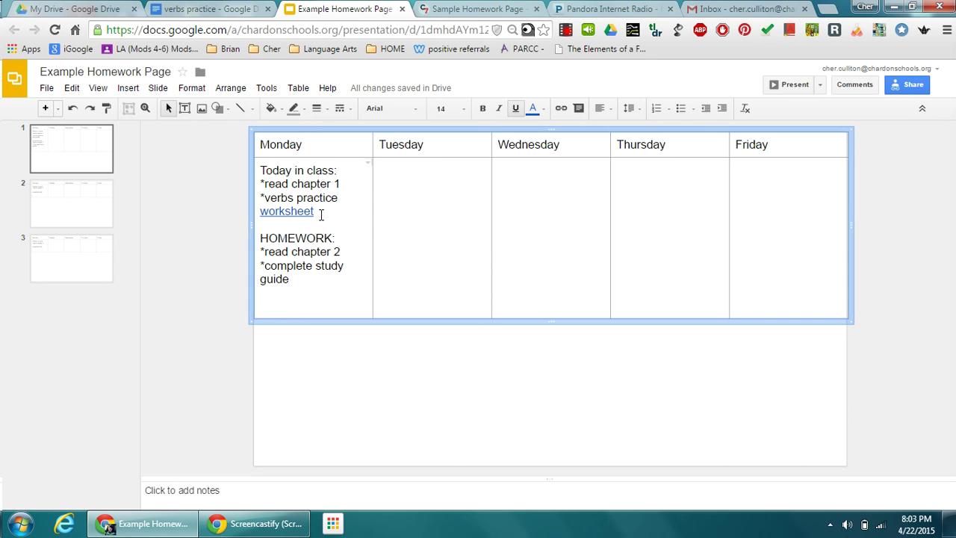
{"action": "type", "text": "(presentation"}
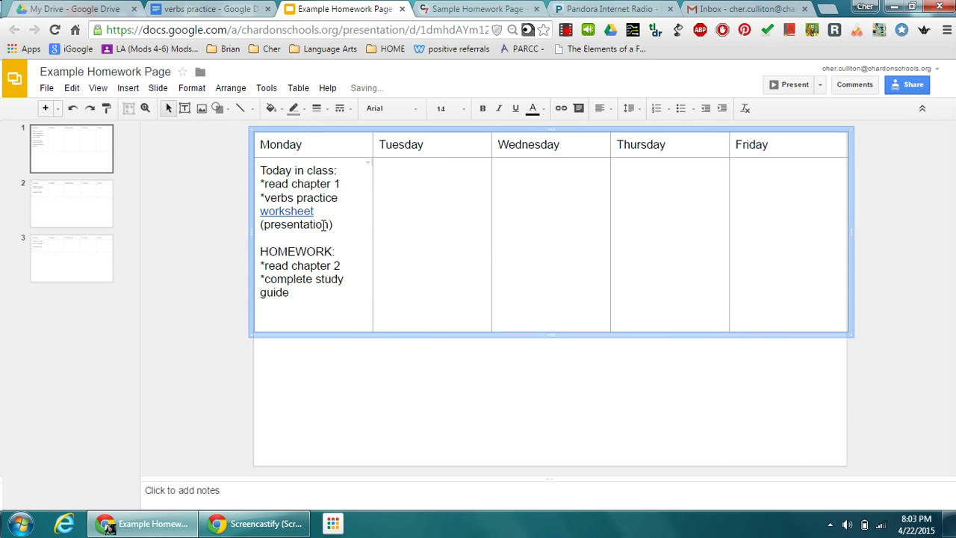
{"action": "left_click_drag", "start_coordinate": [328, 224], "coordinate": [263, 227]}
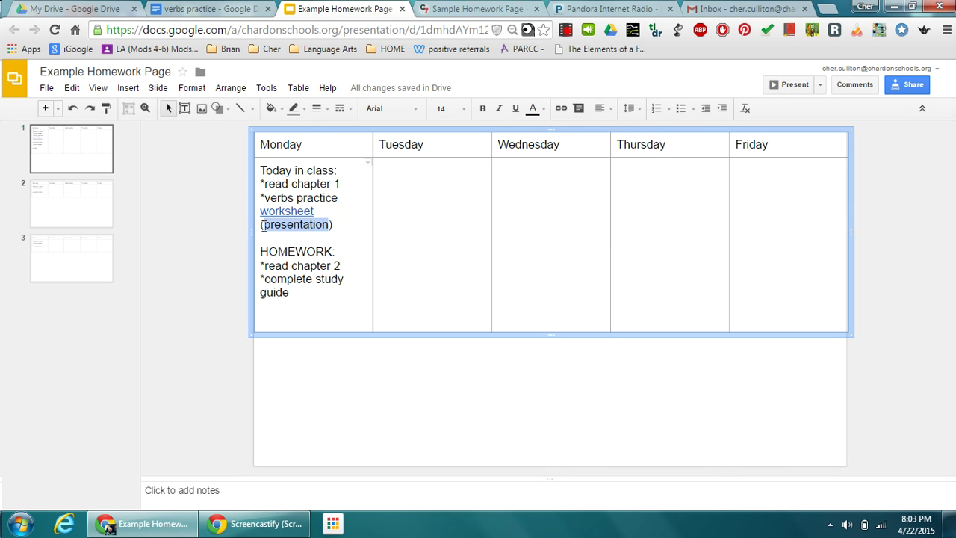
{"action": "left_click", "coordinate": [127, 87]}
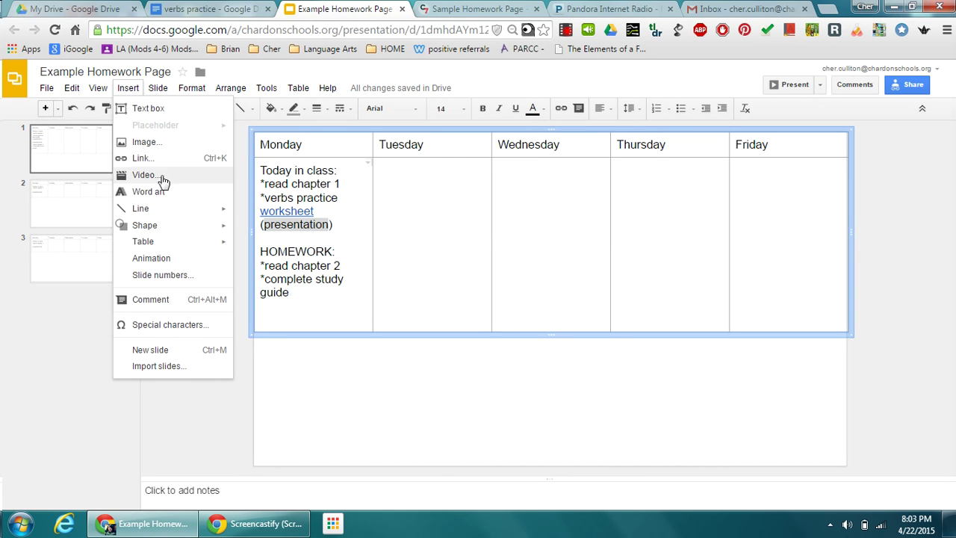
{"action": "left_click", "coordinate": [155, 157]}
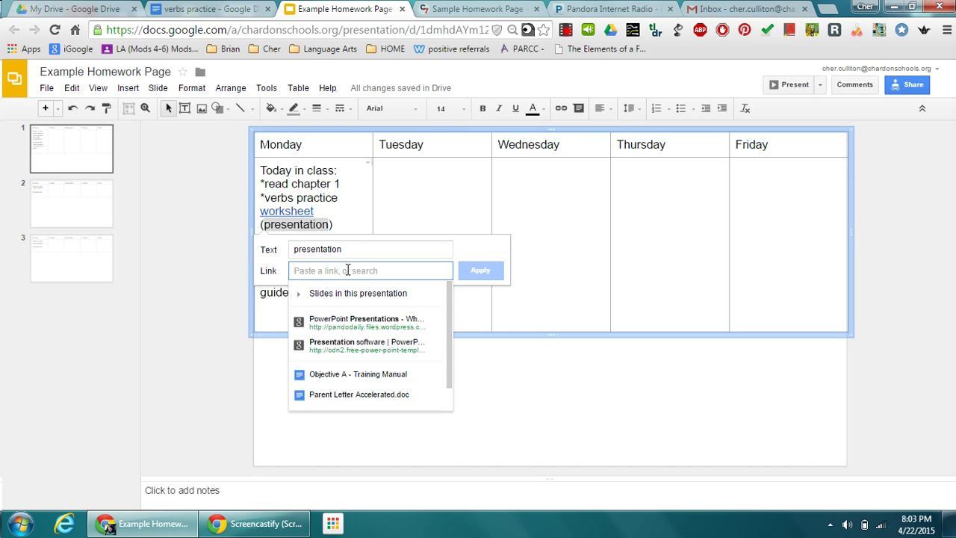
{"action": "key", "text": "ctrl+v"}
{"action": "left_click", "coordinate": [479, 270]}
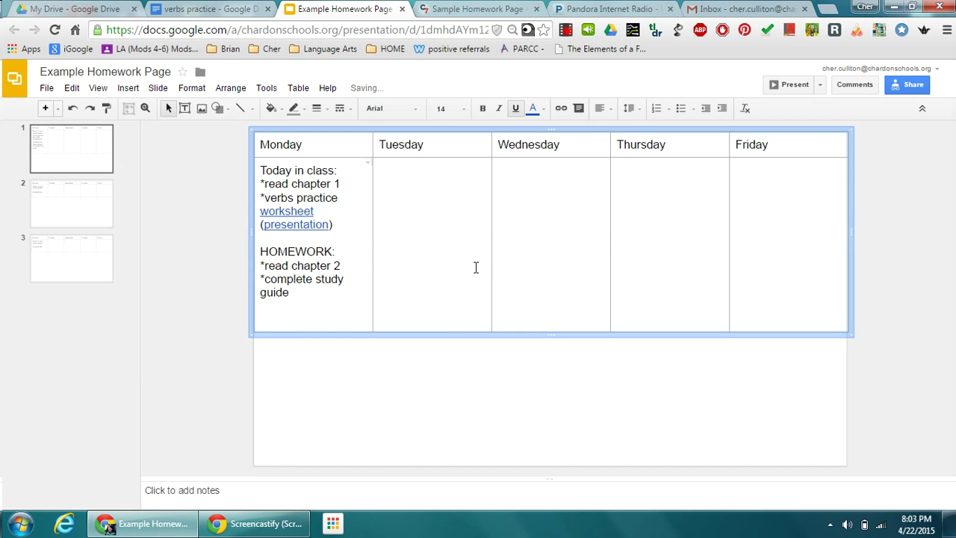
{"action": "left_click", "coordinate": [477, 354]}
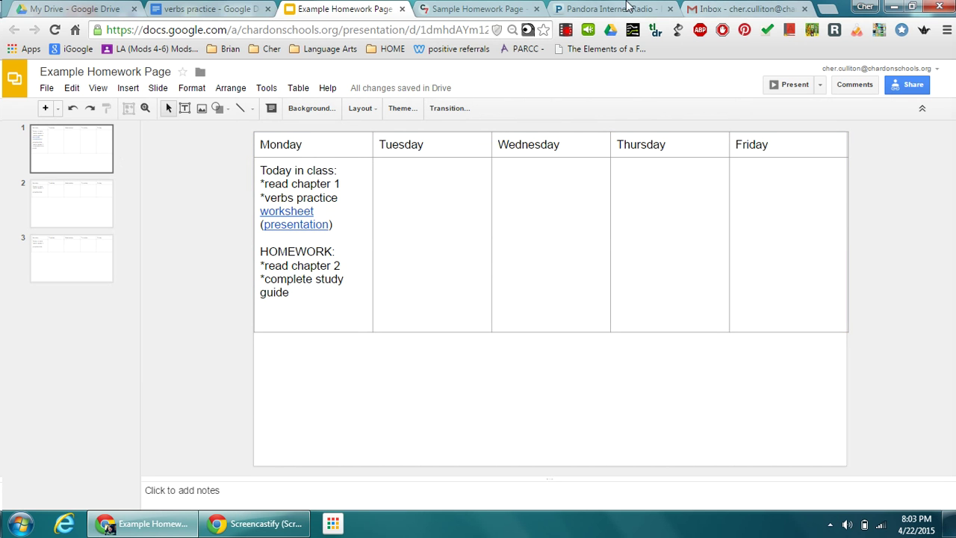
Reload the Sample Homework Page on the class website and open its "presentation" link to test it.
{"action": "left_click", "coordinate": [478, 8]}
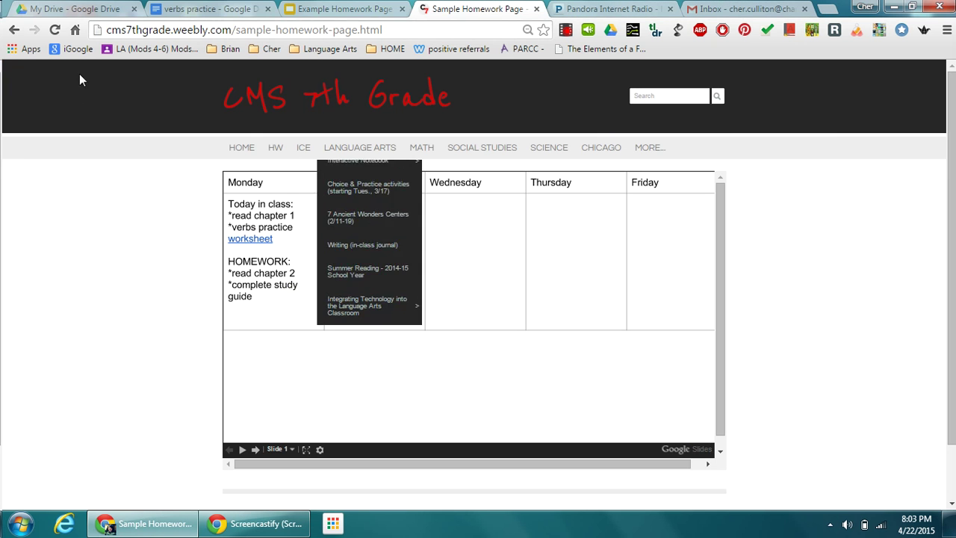
{"action": "left_click", "coordinate": [53, 32]}
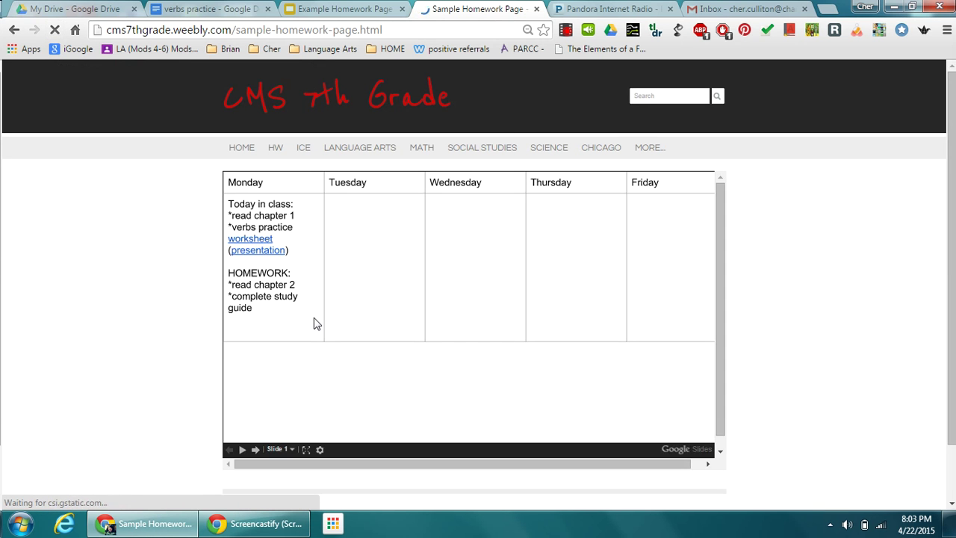
{"action": "left_click", "coordinate": [254, 256]}
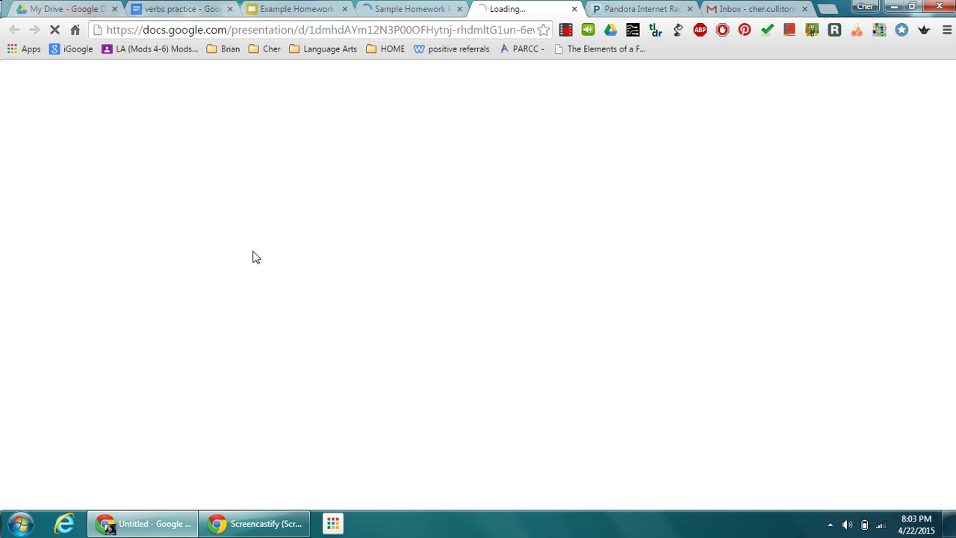